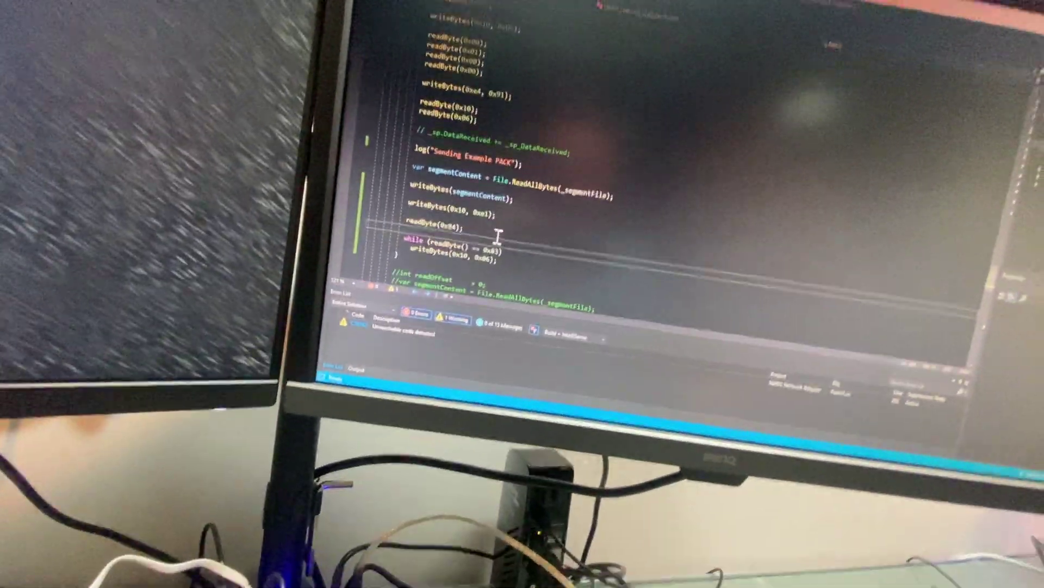
scroll(497, 236, "up", 2)
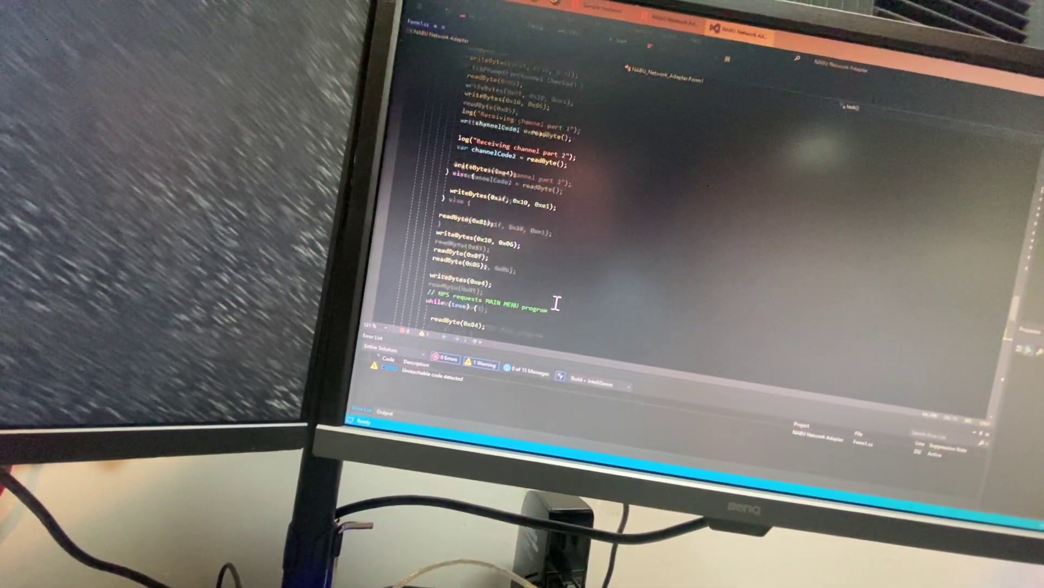
scroll(523, 257, "up", 2)
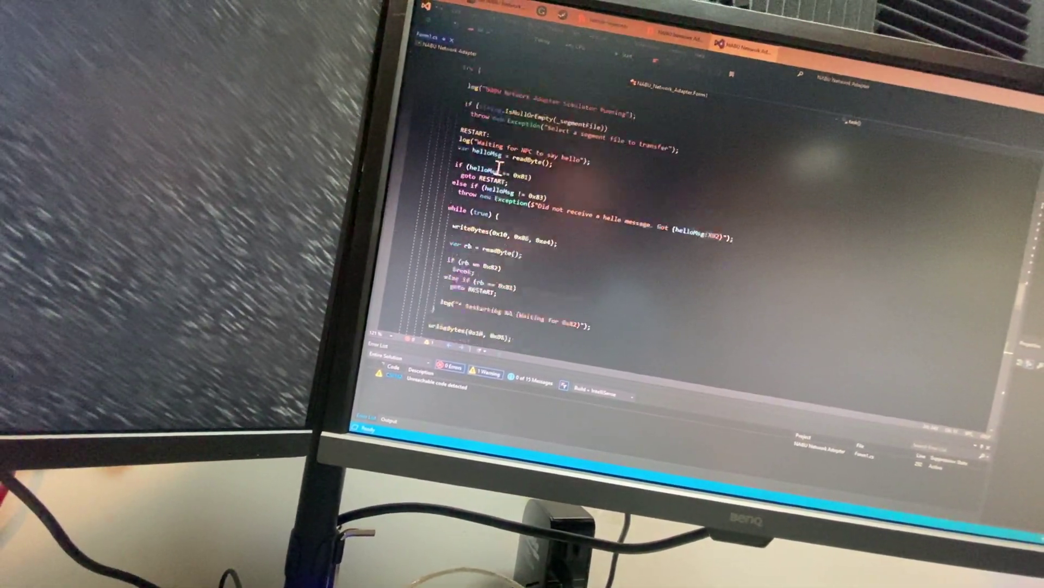
scroll(490, 229, "down", 1)
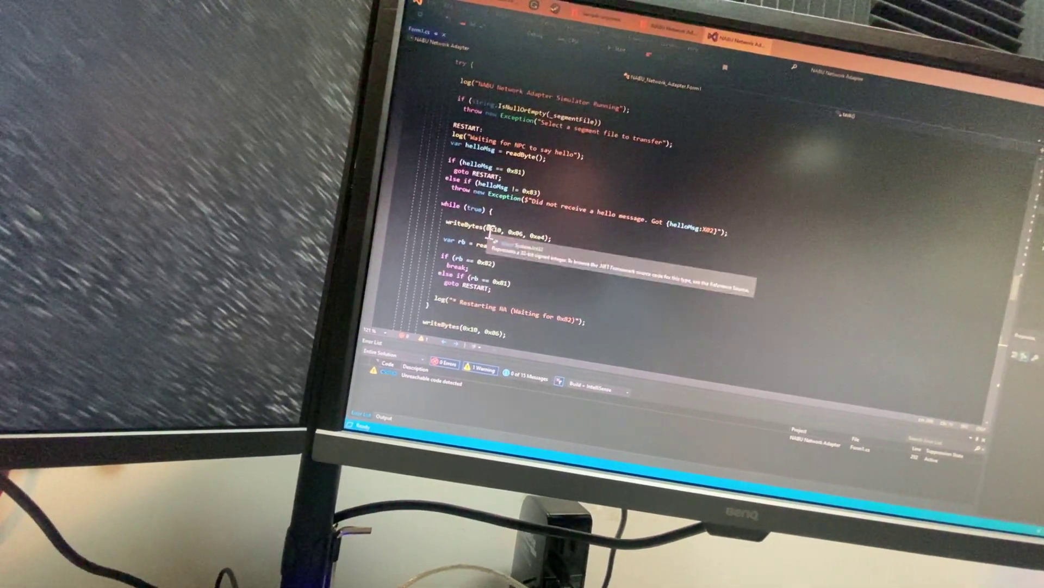
left_click(511, 238)
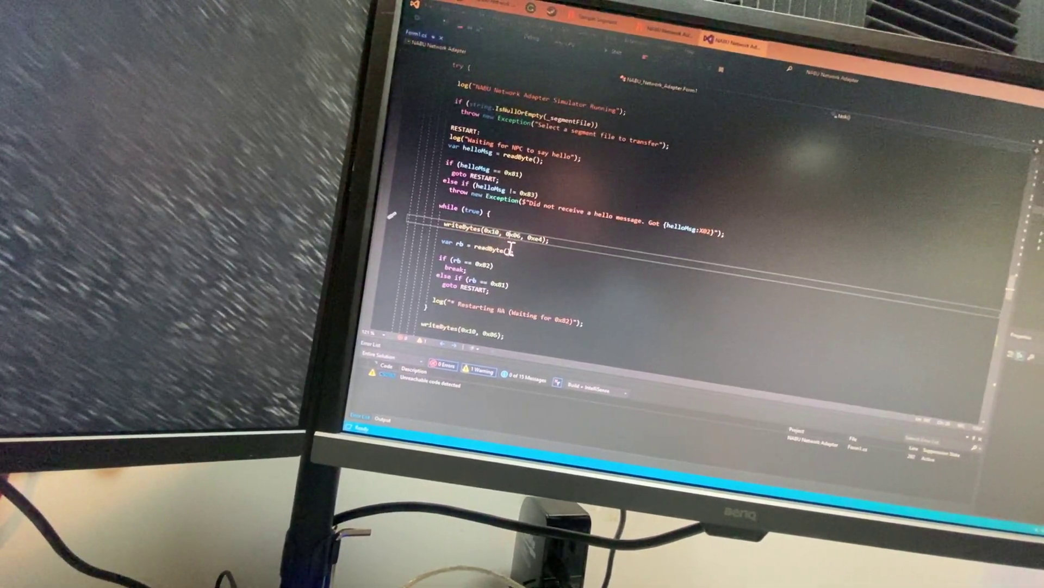
scroll(512, 249, "down", 3)
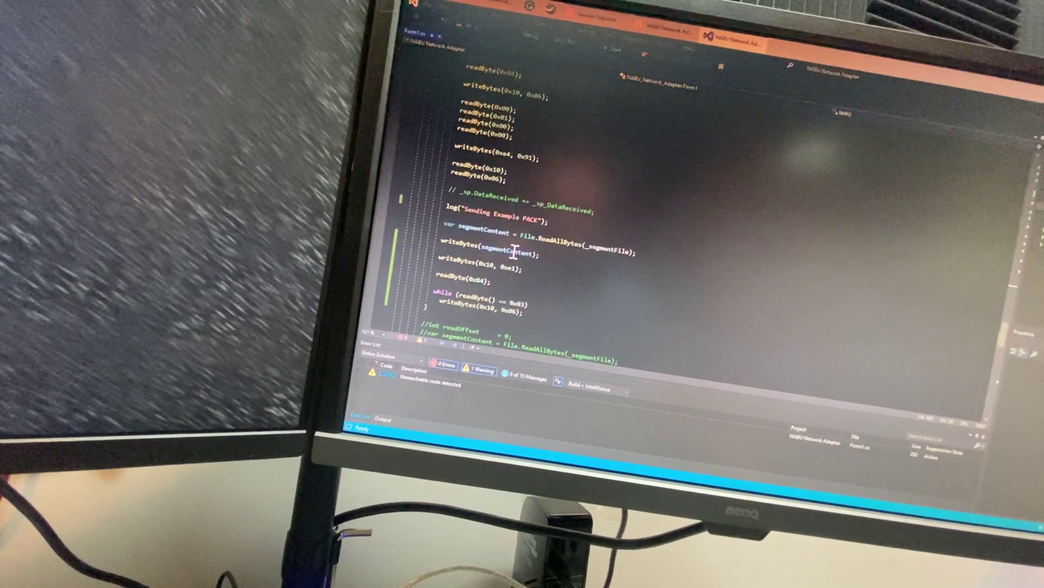